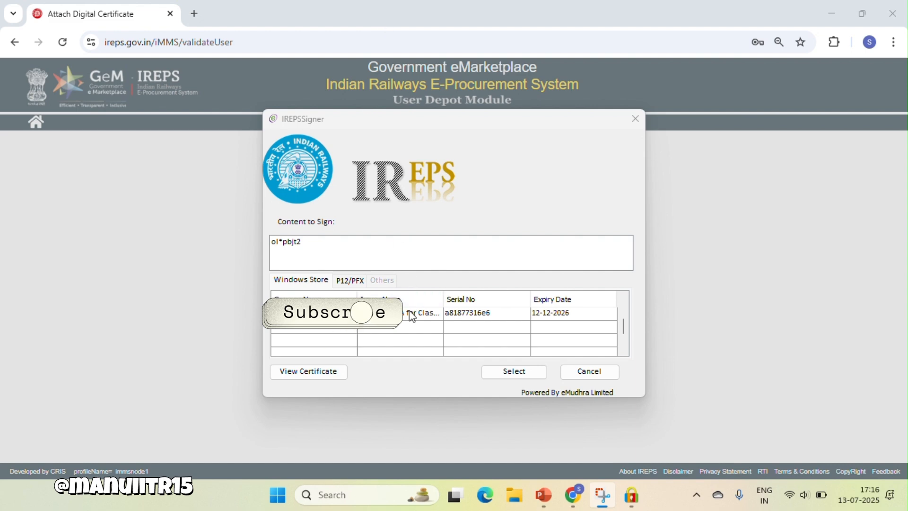
# Step: Sign in with the digital certificate expiring 12-12-2026 by entering the user PIN, and dismiss the important message pop-up
pyautogui.click(410, 317)
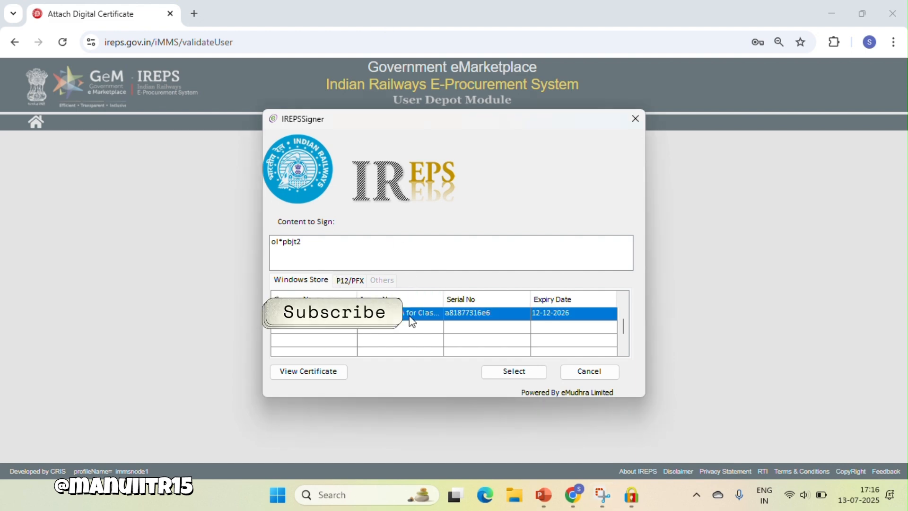
pyautogui.click(505, 374)
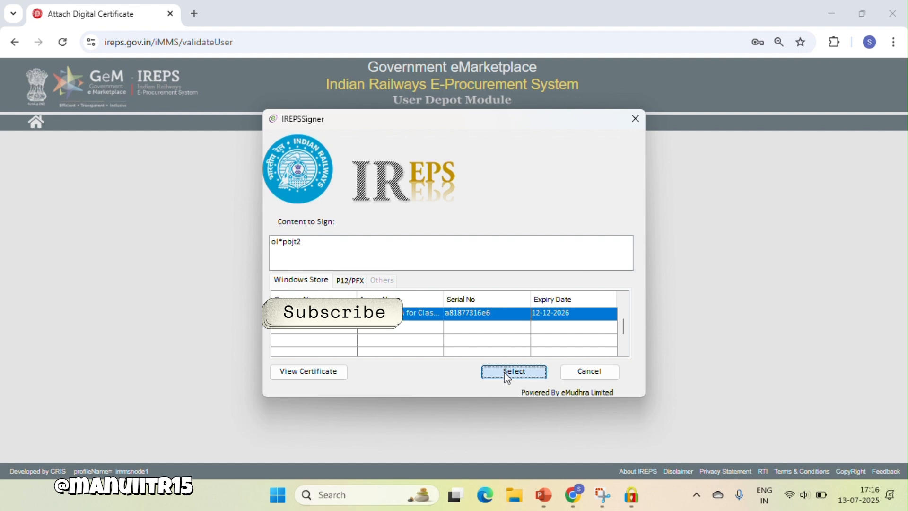
pyautogui.write('*********')
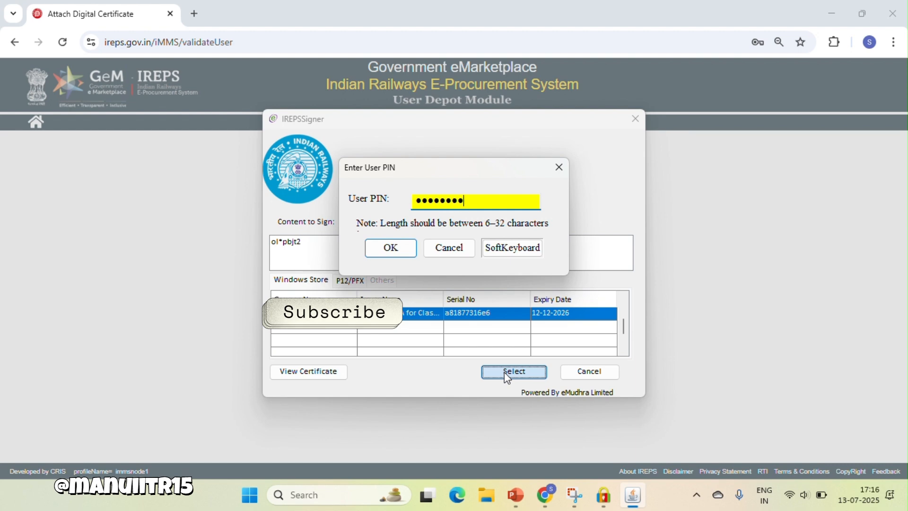
pyautogui.click(403, 253)
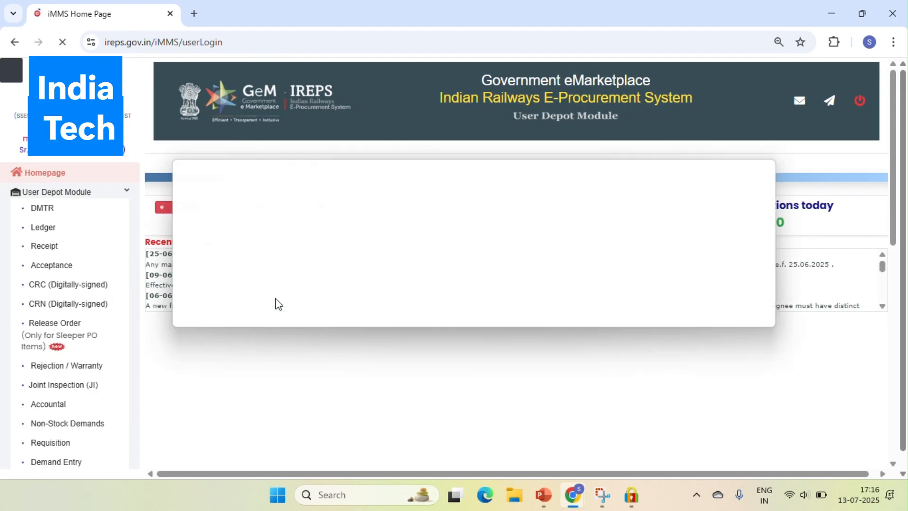
pyautogui.click(474, 297)
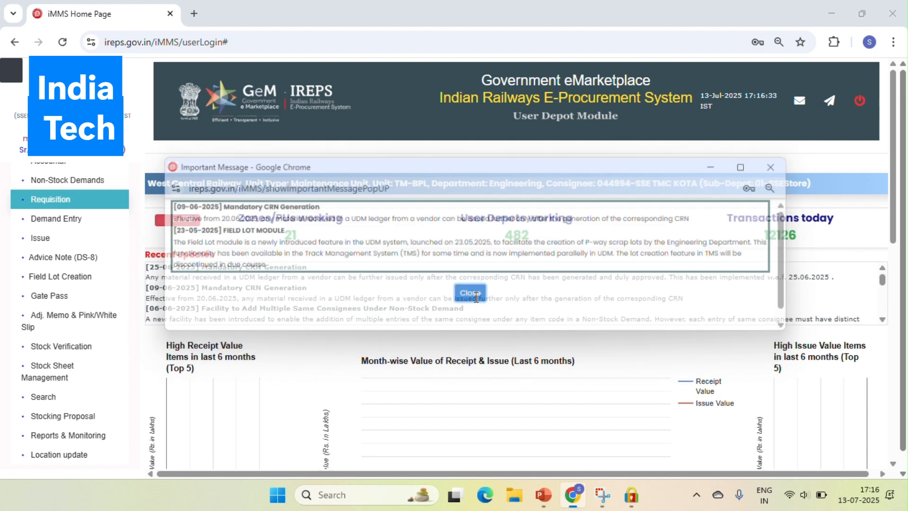
# Step: Open the Requisition page of the User Depot Module
pyautogui.moveTo(144, 311); pyautogui.dragTo(140, 242)
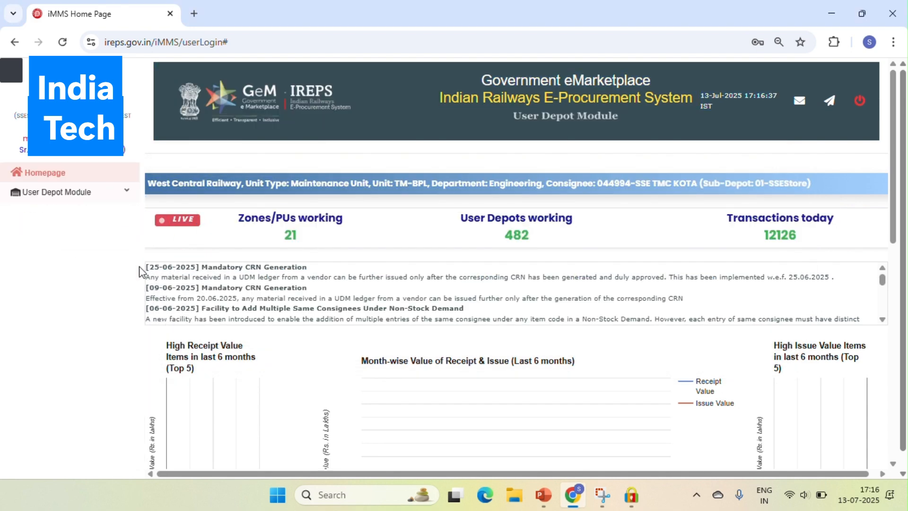
pyautogui.click(126, 192)
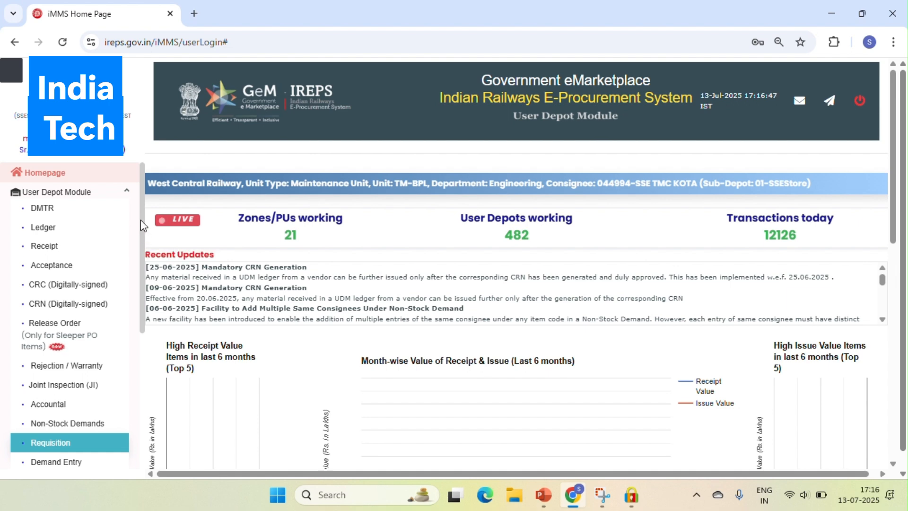
pyautogui.moveTo(141, 231); pyautogui.dragTo(144, 280)
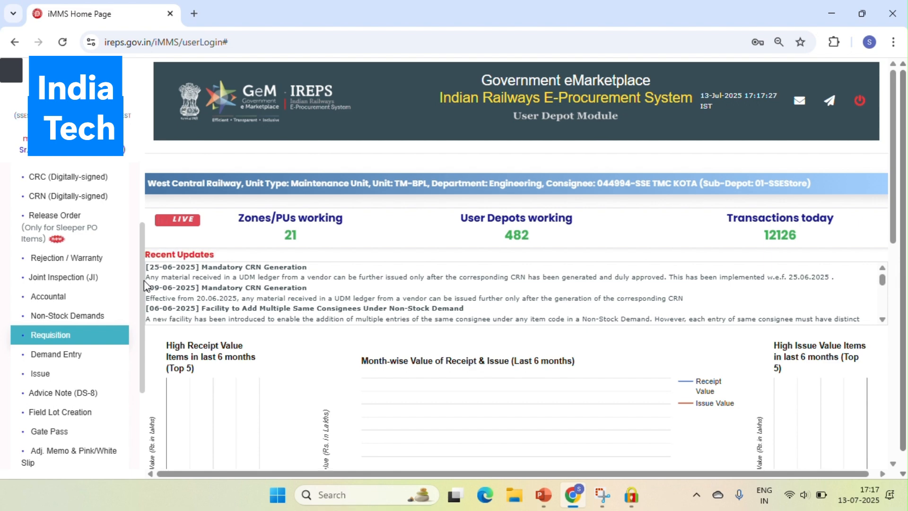
pyautogui.moveTo(379, 184); pyautogui.dragTo(384, 29)
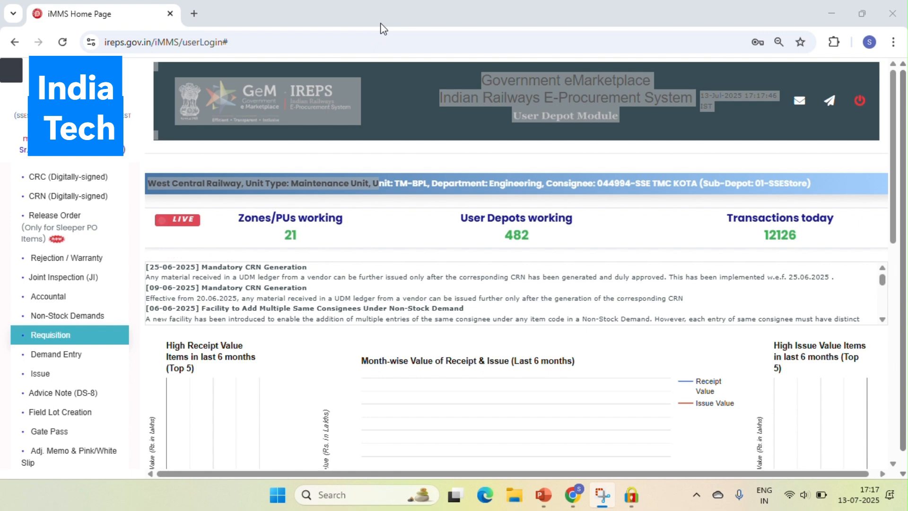
pyautogui.click(374, 141)
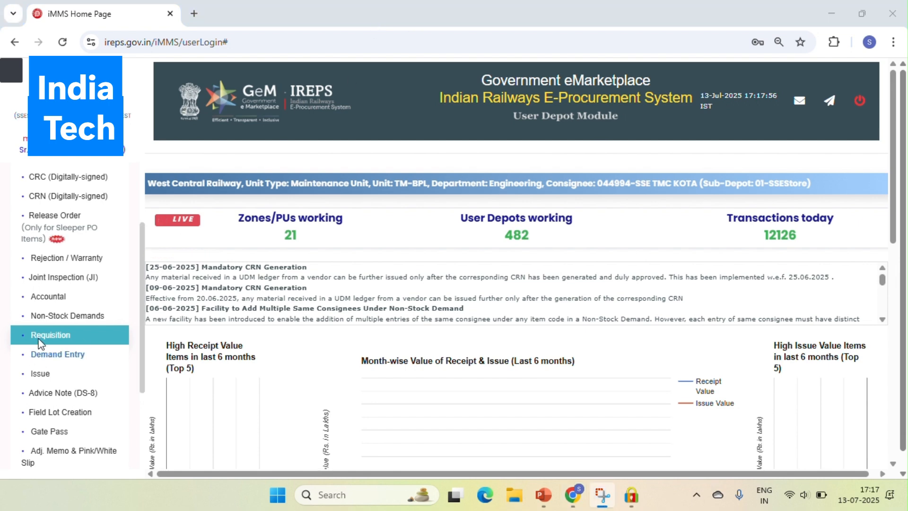
pyautogui.click(40, 337)
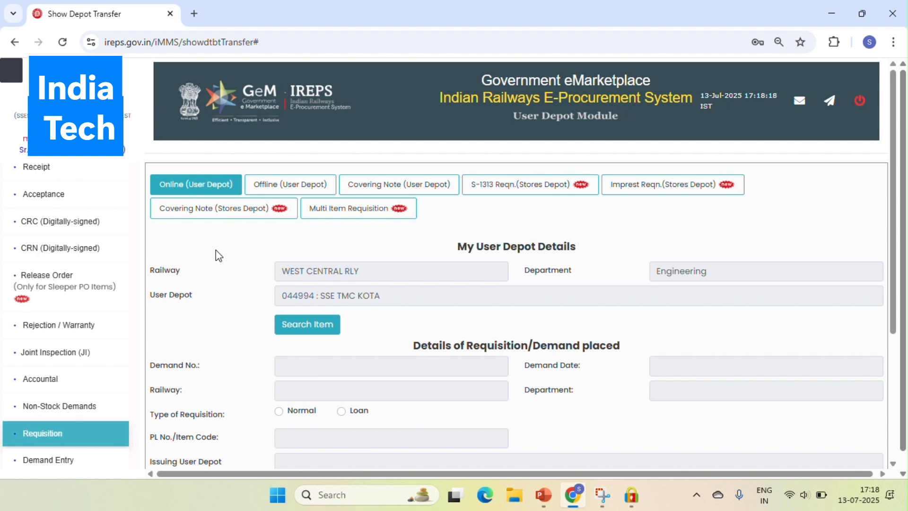
# Step: Open the item search for the online user depot requisition and set the railway to NR: Northern Railway
pyautogui.click(305, 324)
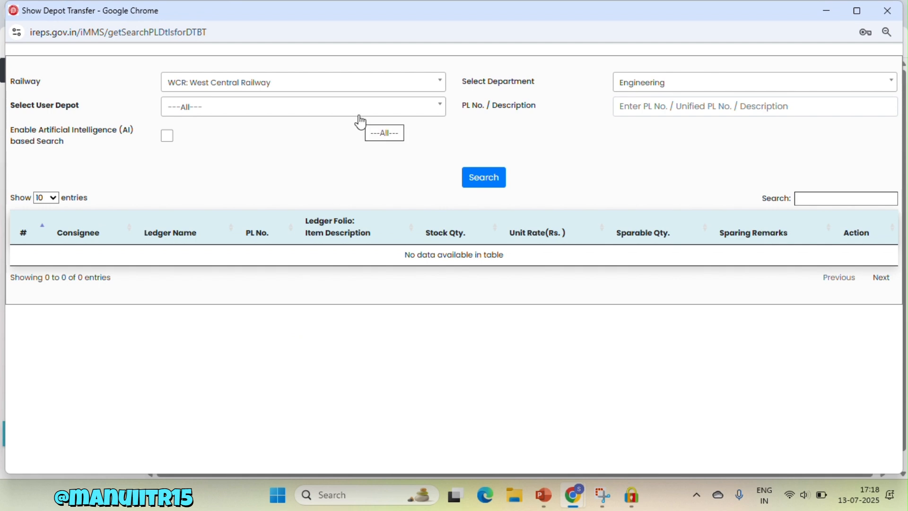
pyautogui.click(335, 87)
pyautogui.write('rthe')
pyautogui.write('r')
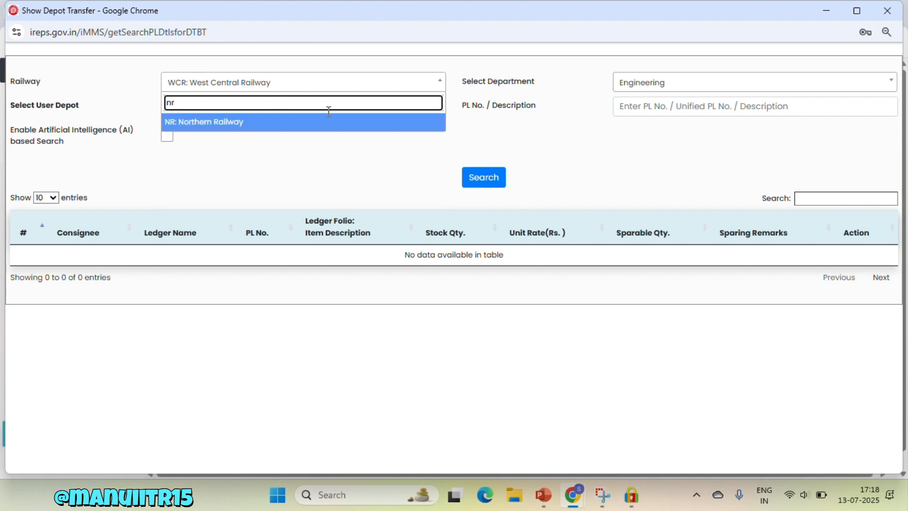
pyautogui.click(330, 126)
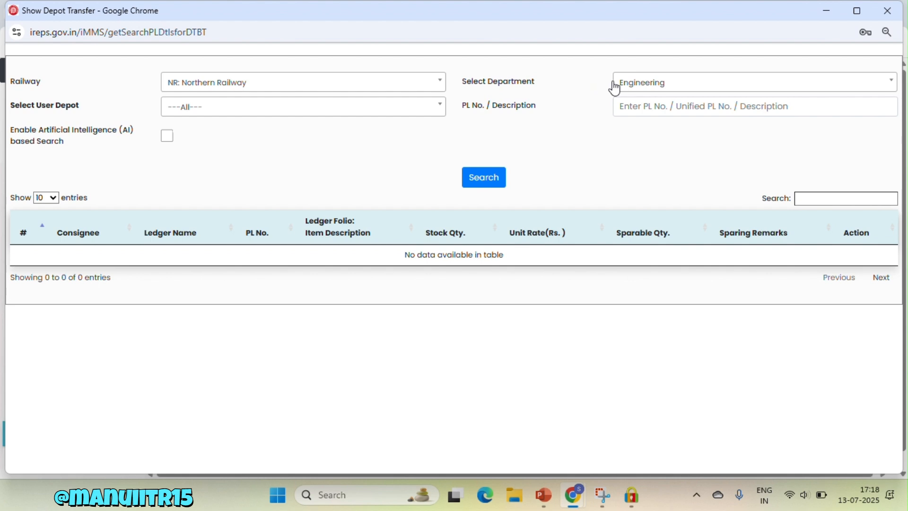
# Step: Find user depots matching "tkd" and select 84633-SR SECTION /ENGINEER /TMC,TMMC/TKD,110045
pyautogui.click(403, 110)
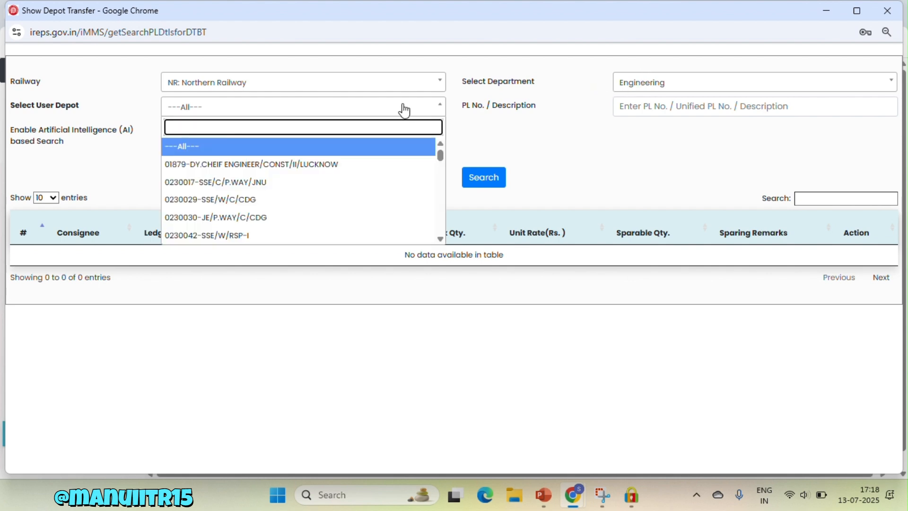
pyautogui.write('tkd')
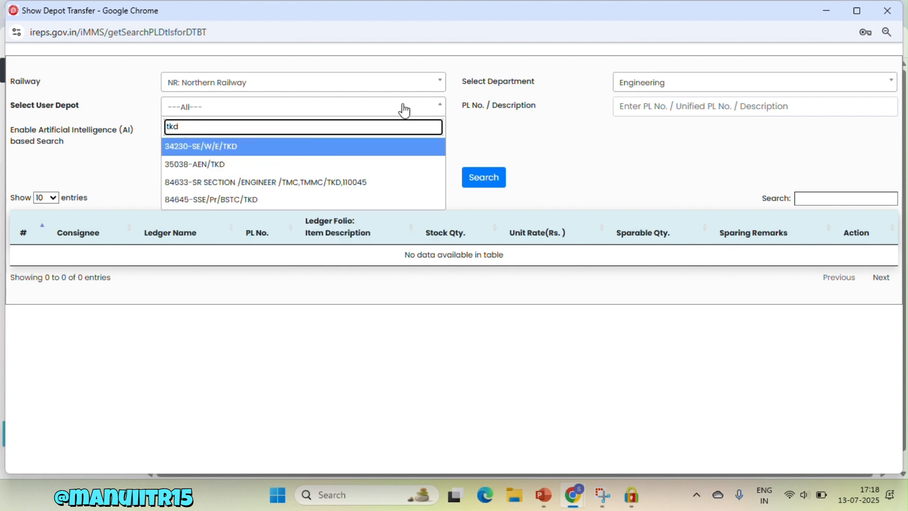
pyautogui.click(351, 183)
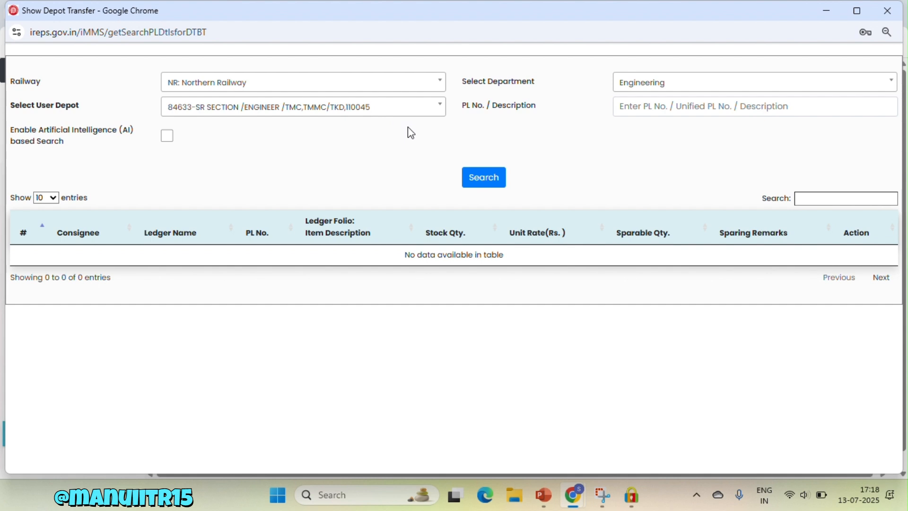
# Step: Search the selected depot's items for the description "hose"
pyautogui.click(668, 105)
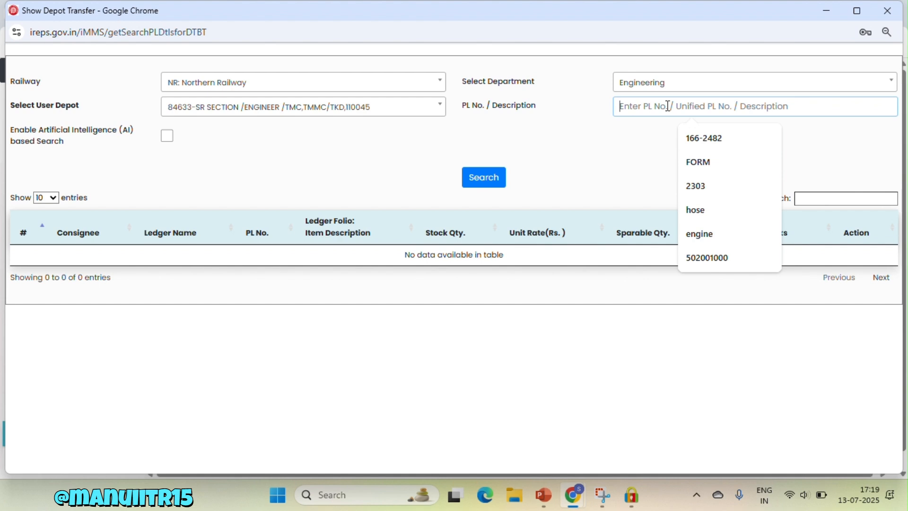
pyautogui.write('hose')
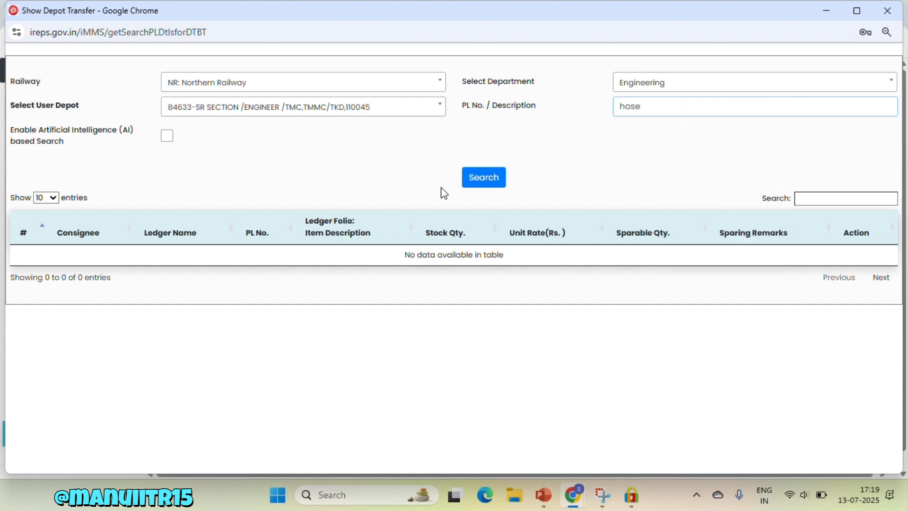
pyautogui.click(485, 177)
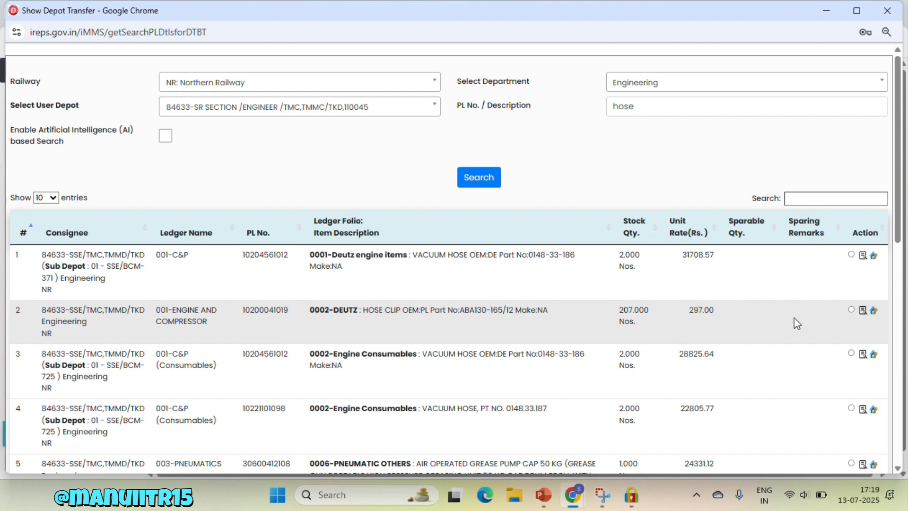
pyautogui.click(645, 109)
pyautogui.moveTo(645, 109); pyautogui.dragTo(608, 109)
pyautogui.write('90344')
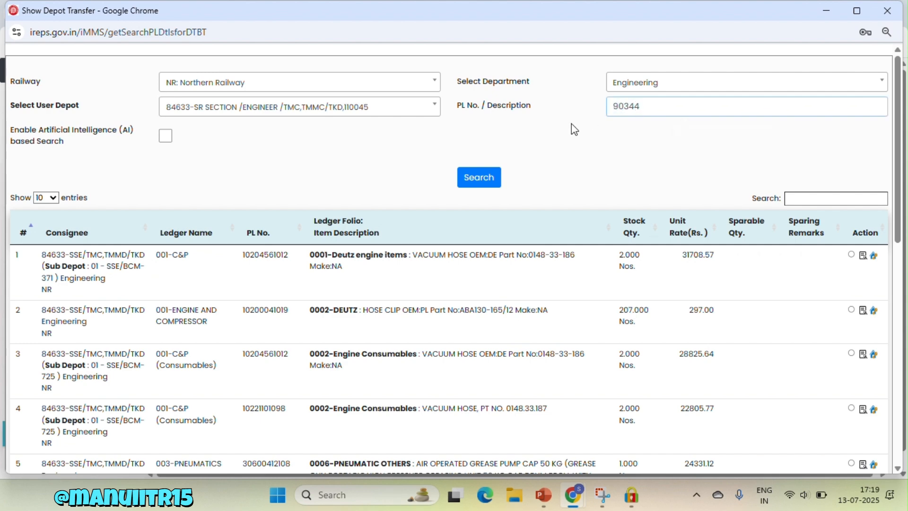
pyautogui.click(481, 178)
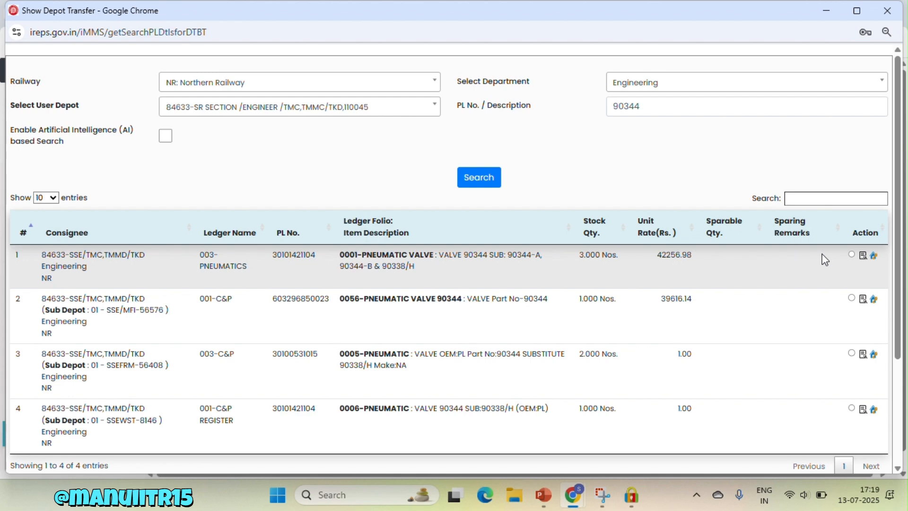
pyautogui.click(851, 255)
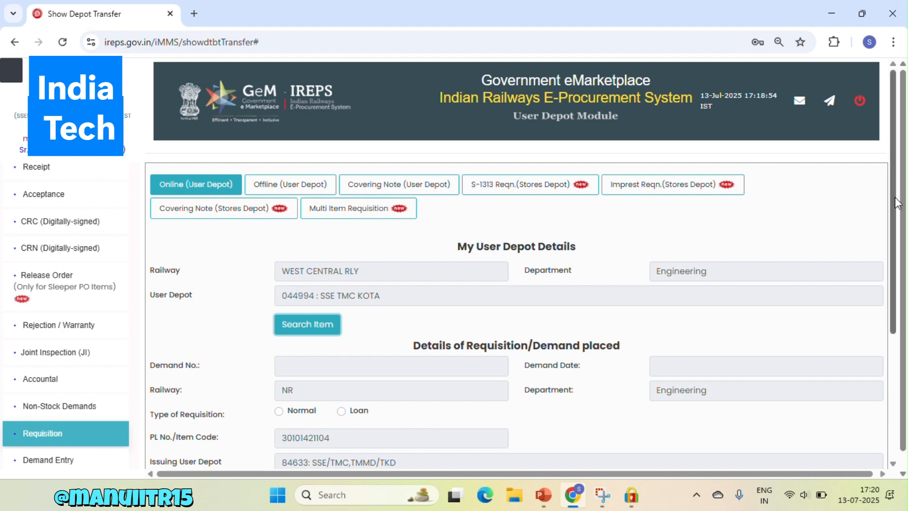
# Step: Set the type of requisition to Normal for the chosen valve
pyautogui.scroll(-1, 610, 105)
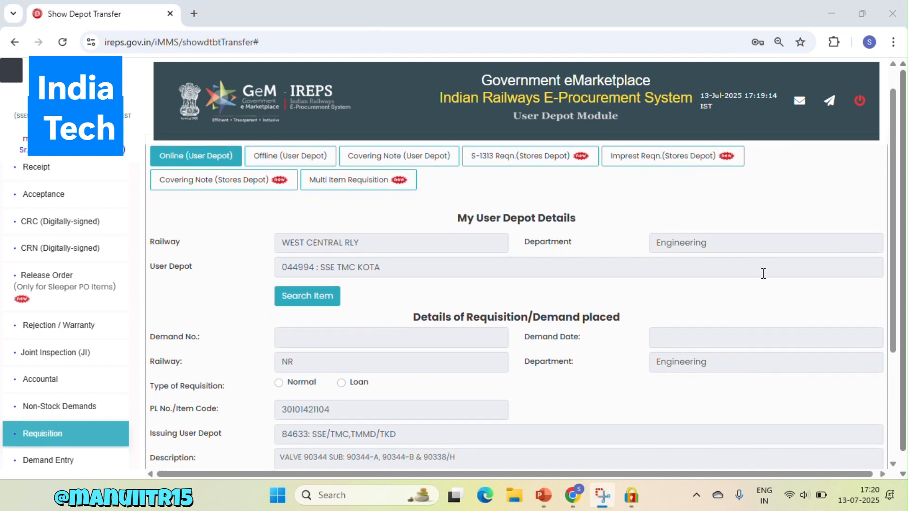
pyautogui.moveTo(895, 251); pyautogui.dragTo(905, 302)
pyautogui.scroll(-1, 905, 302)
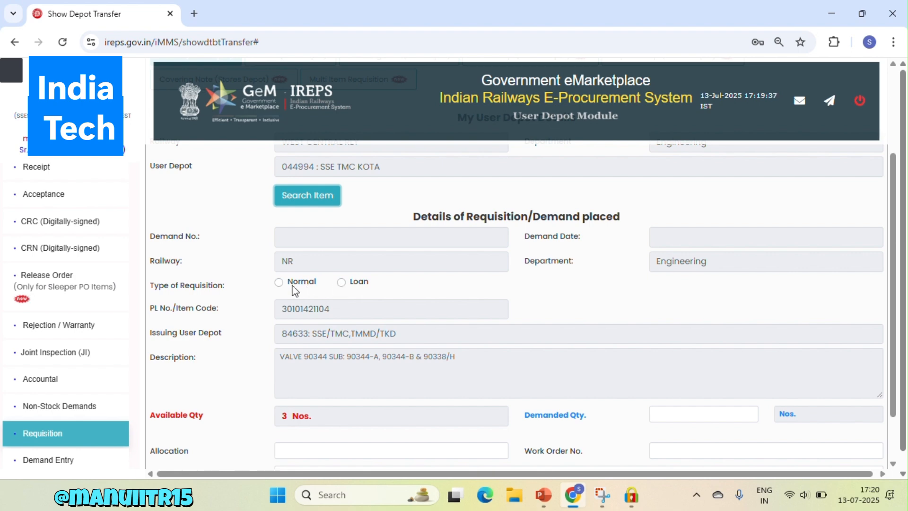
pyautogui.click(279, 283)
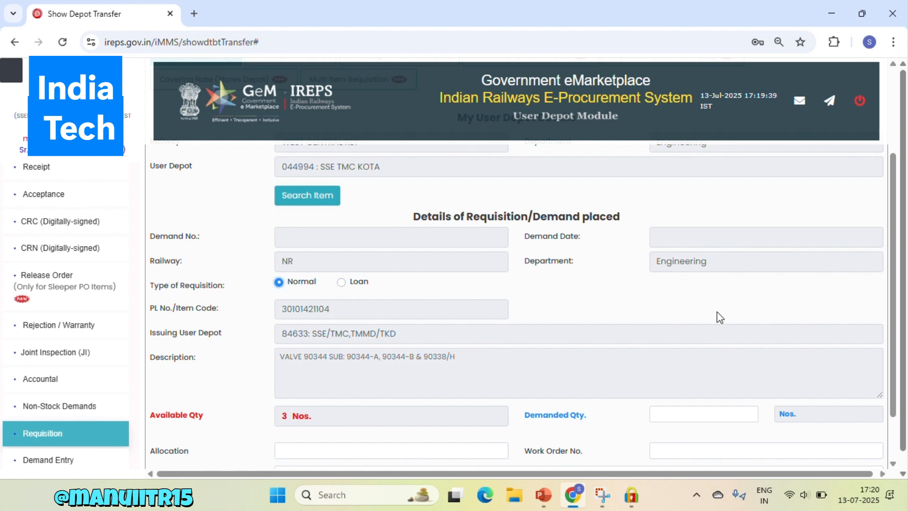
# Step: Enter a demanded quantity of 2 Nos. in the requisition details
pyautogui.scroll(-2, 896, 255)
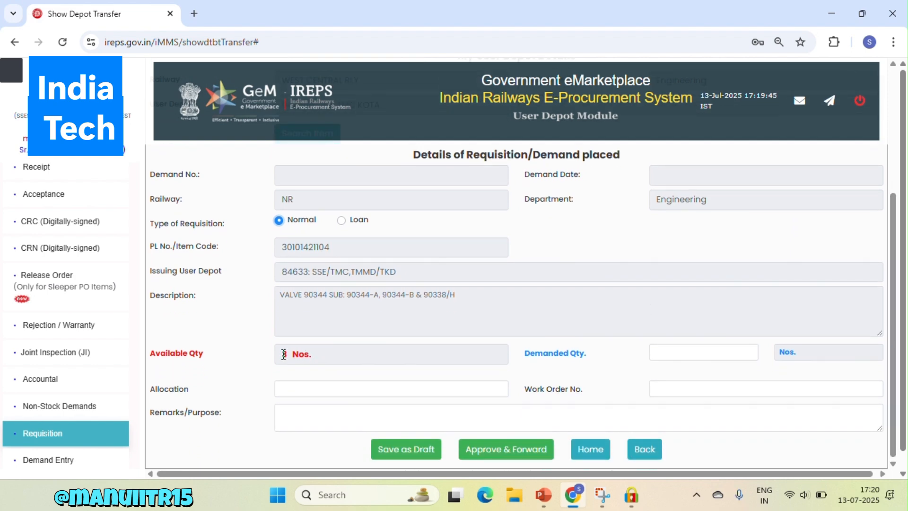
pyautogui.click(660, 351)
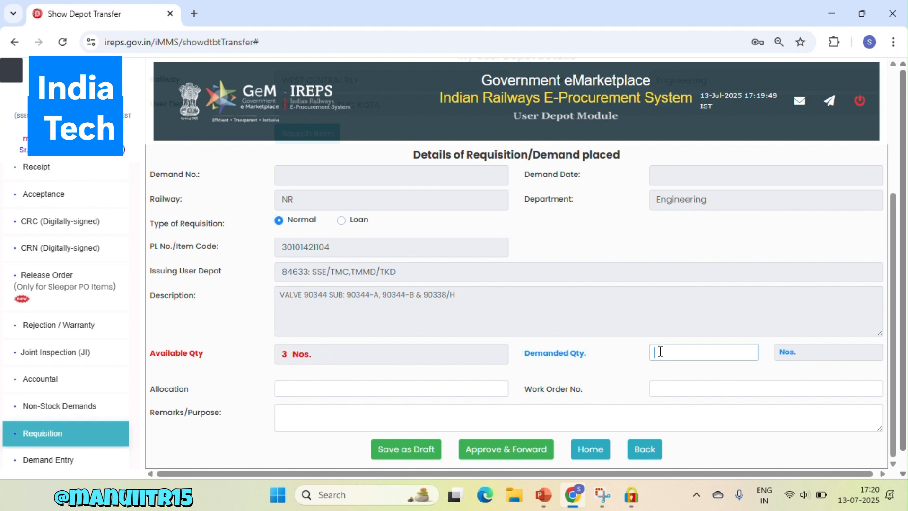
pyautogui.write('2')
pyautogui.click(377, 20)
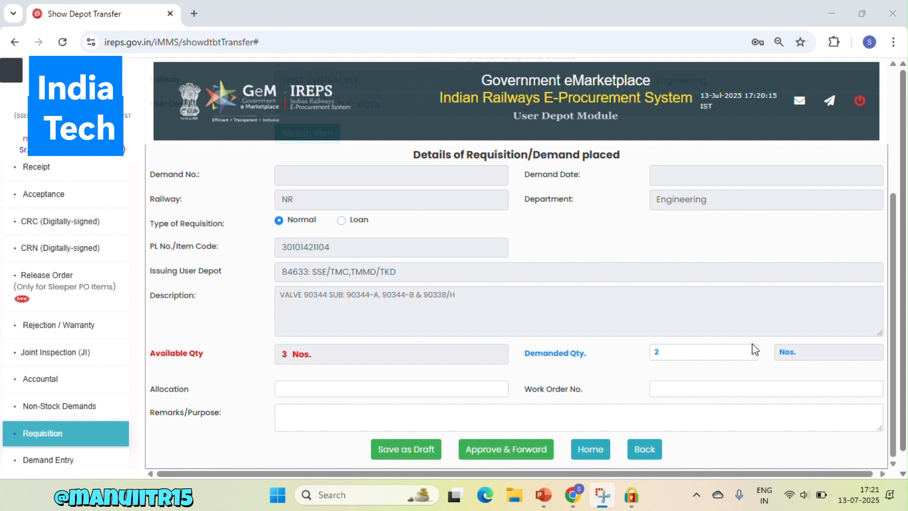
pyautogui.click(893, 272)
pyautogui.moveTo(895, 302)
pyautogui.mouseDown()
pyautogui.moveTo(895, 196)
pyautogui.moveTo(895, 303)
pyautogui.mouseUp()
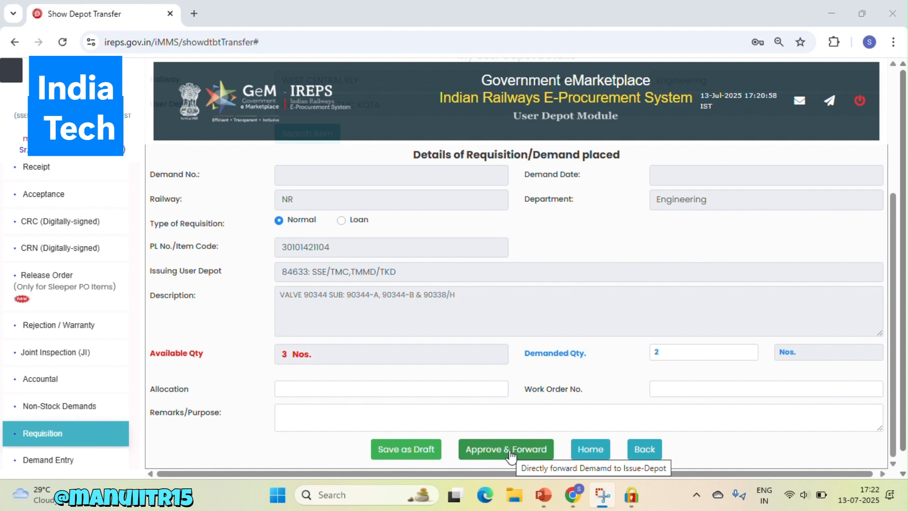
# Step: Open the Covering Note (User Depot) page and check the options offered for the railway and user depot
pyautogui.moveTo(894, 332); pyautogui.dragTo(893, 206)
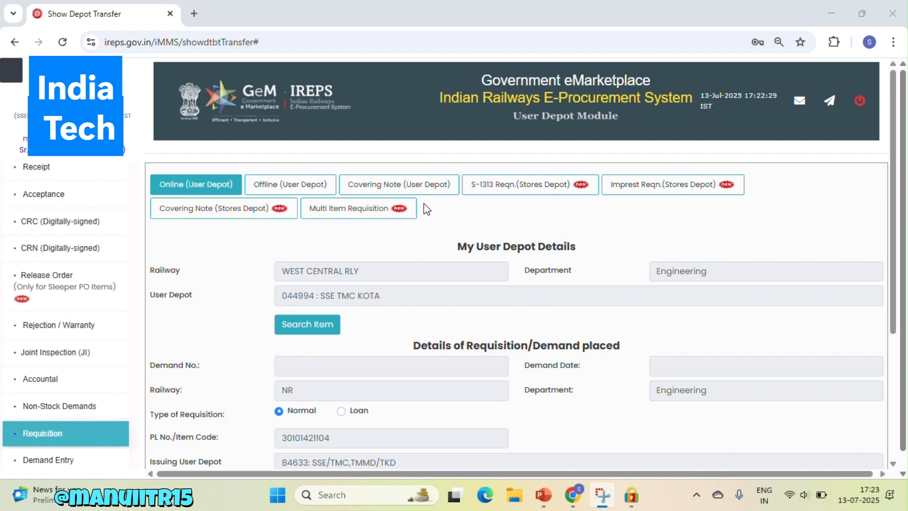
pyautogui.click(406, 183)
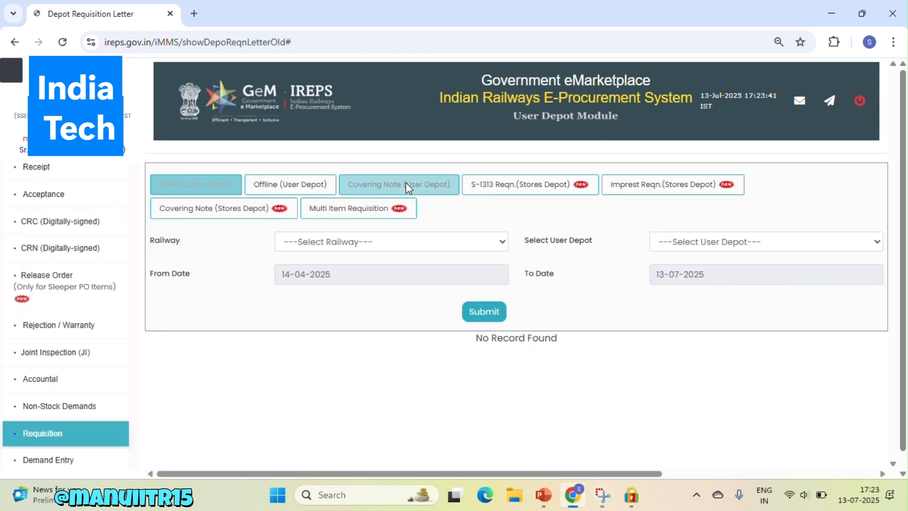
pyautogui.click(475, 240)
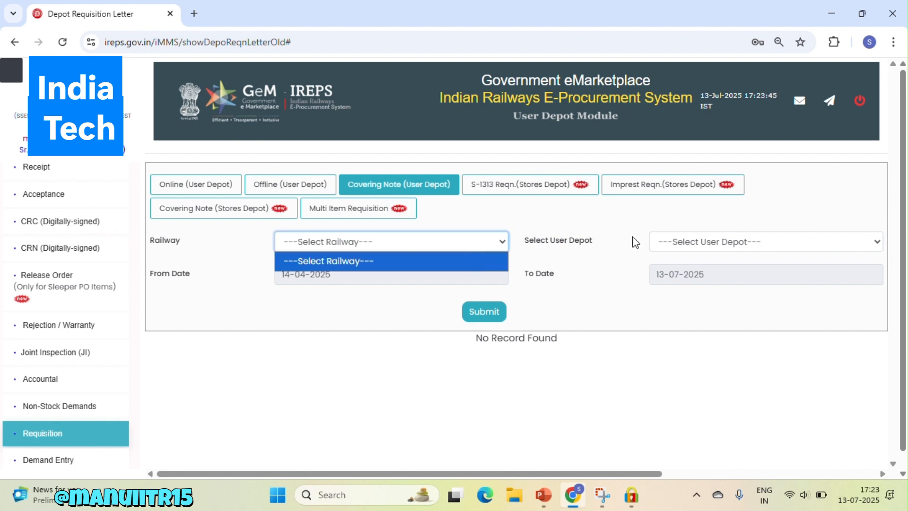
pyautogui.click(700, 241)
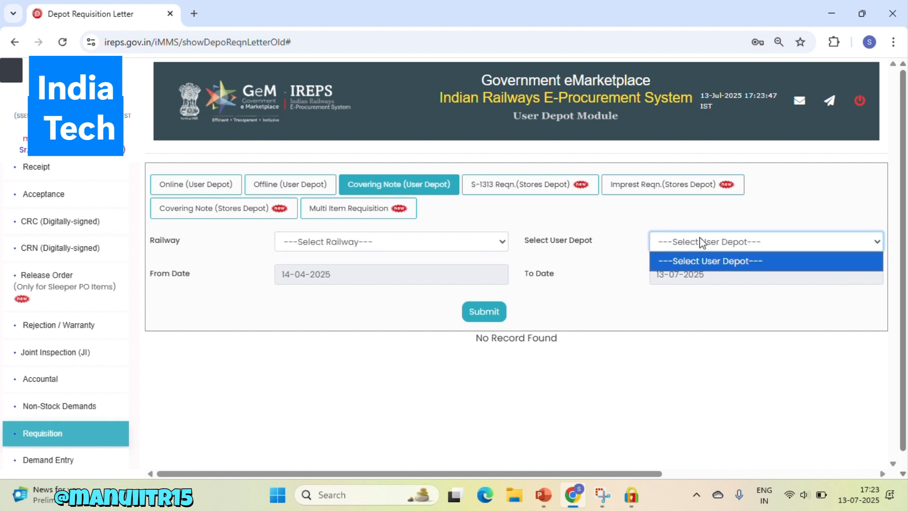
pyautogui.click(700, 241)
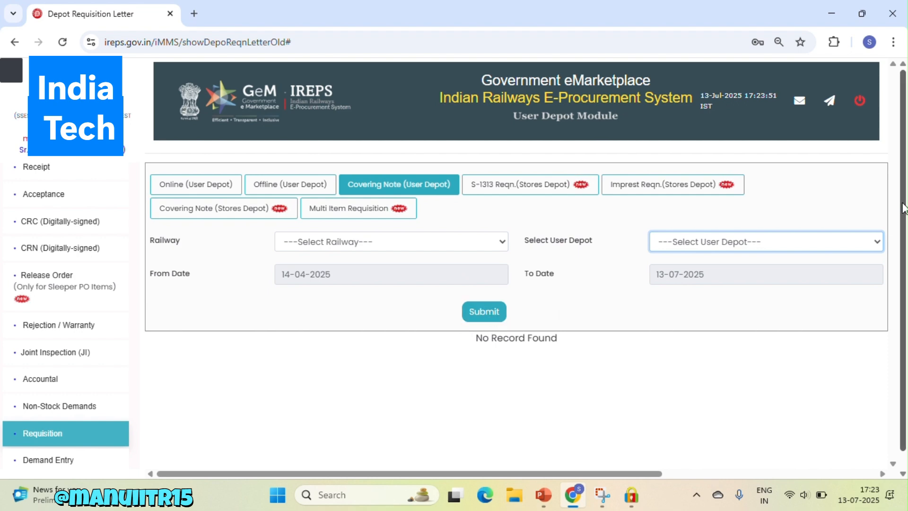
pyautogui.moveTo(904, 209); pyautogui.dragTo(907, 258)
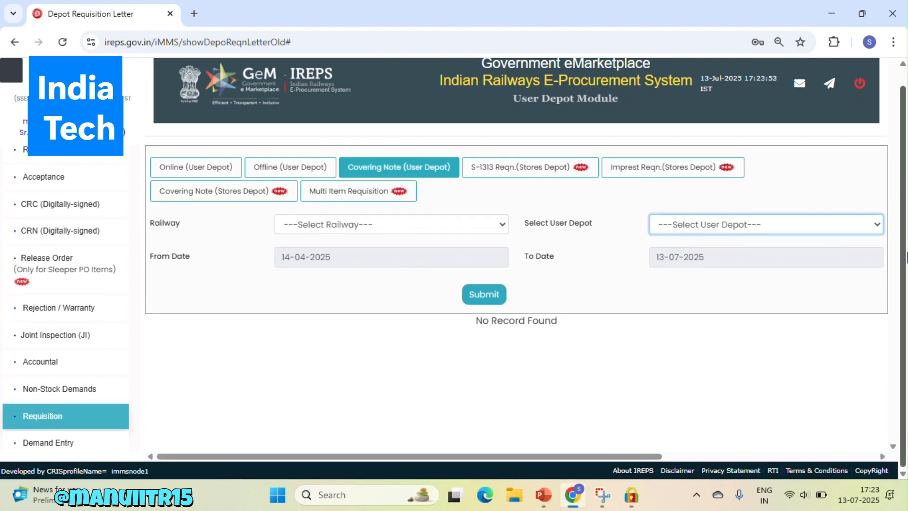